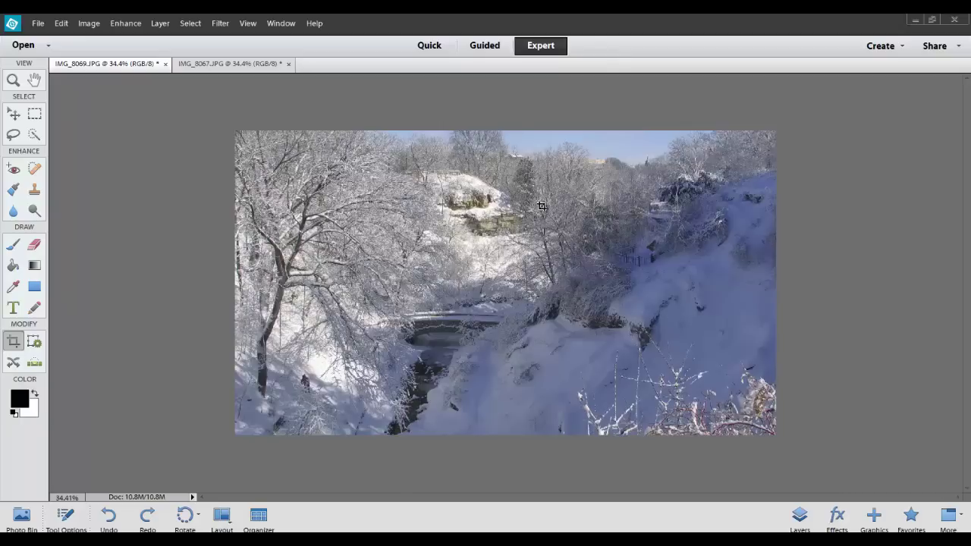
# Launch iCorrect EditLab Pro 6.0 from the PictoColor filters on IMG_8069.
pyautogui.click(220, 23)
pyautogui.moveTo(243, 250)
pyautogui.click(410, 251)
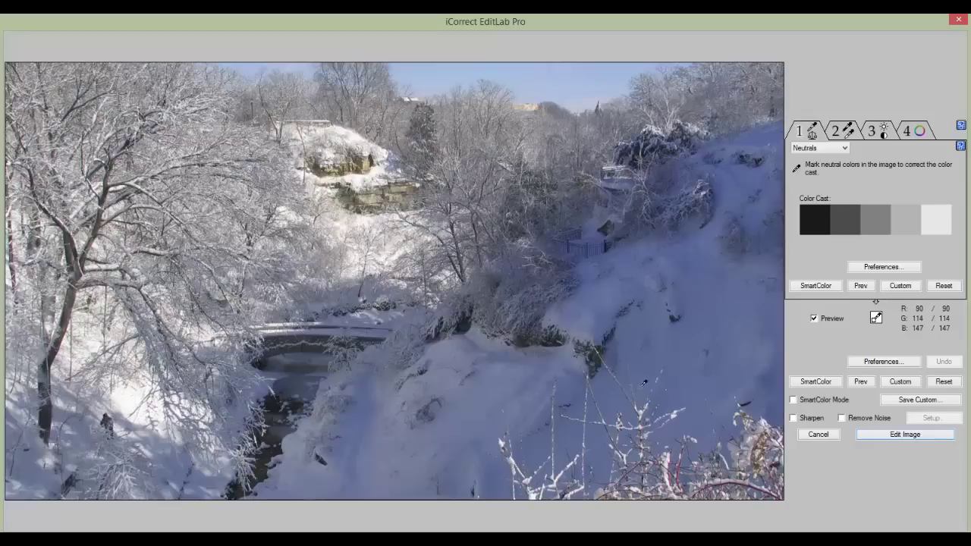
# Neutralize the blue cast from two snow points, then auto-level to 8, 49 and 97.
pyautogui.click(633, 332)
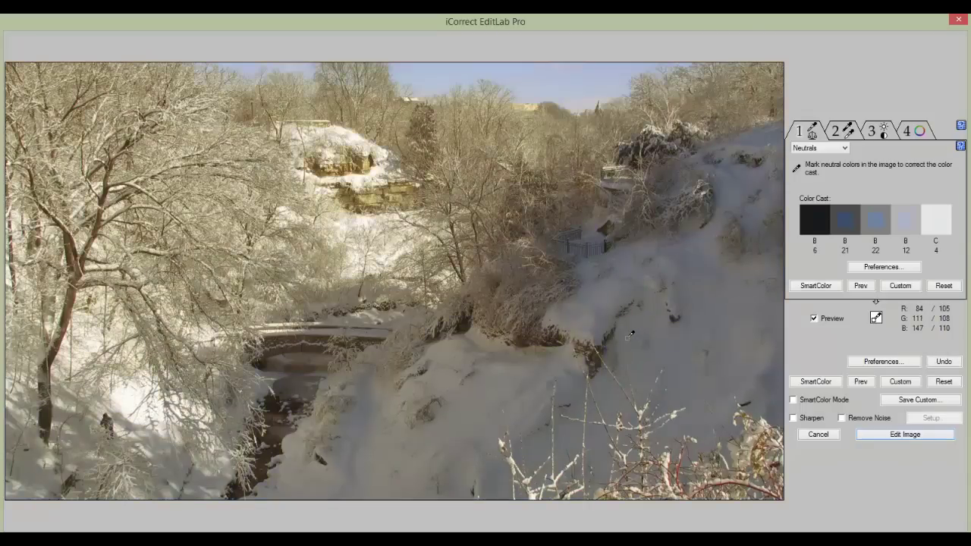
pyautogui.click(497, 383)
pyautogui.click(842, 130)
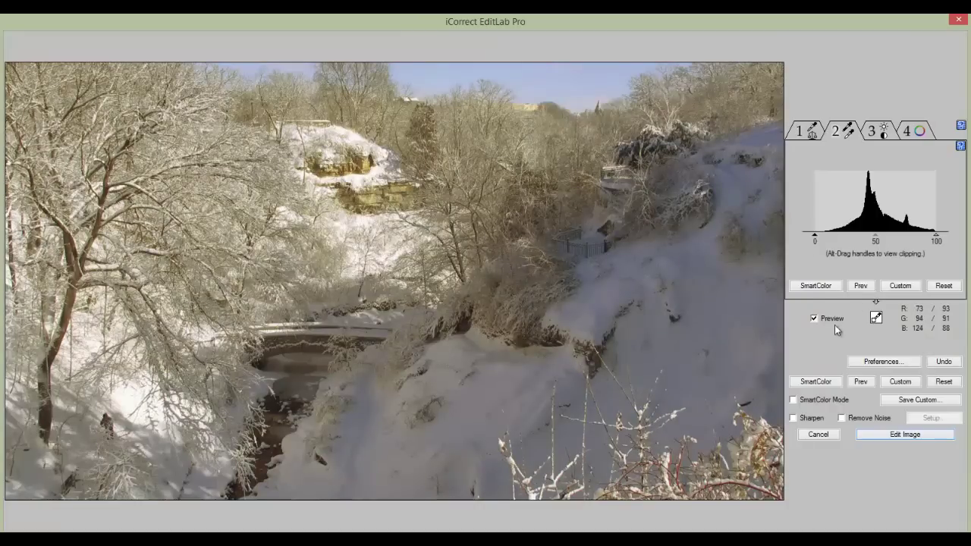
pyautogui.click(816, 286)
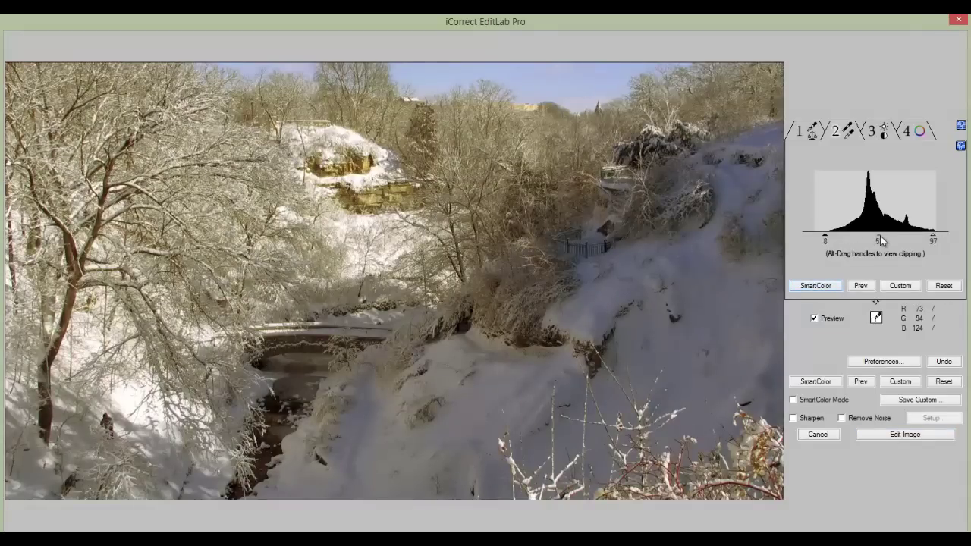
pyautogui.moveTo(879, 237); pyautogui.dragTo(874, 239)
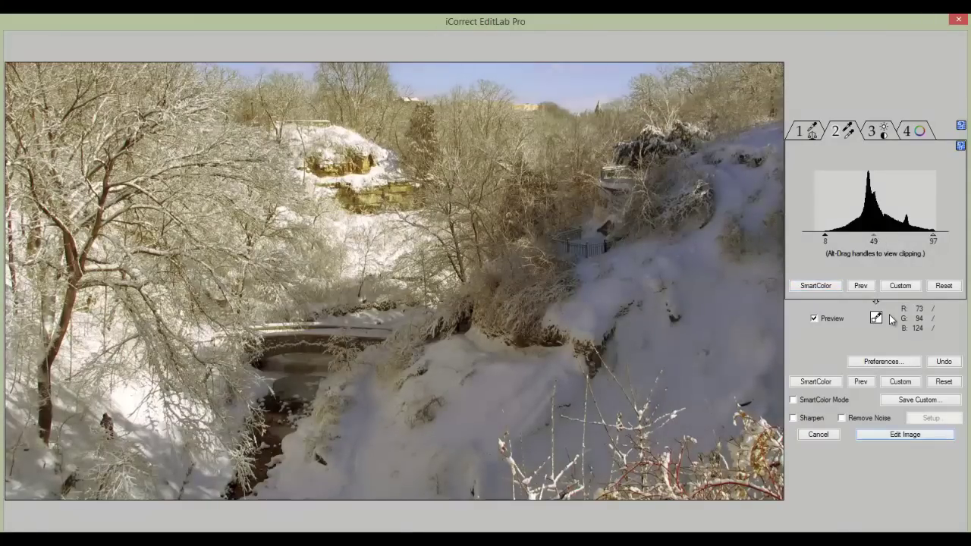
pyautogui.click(882, 135)
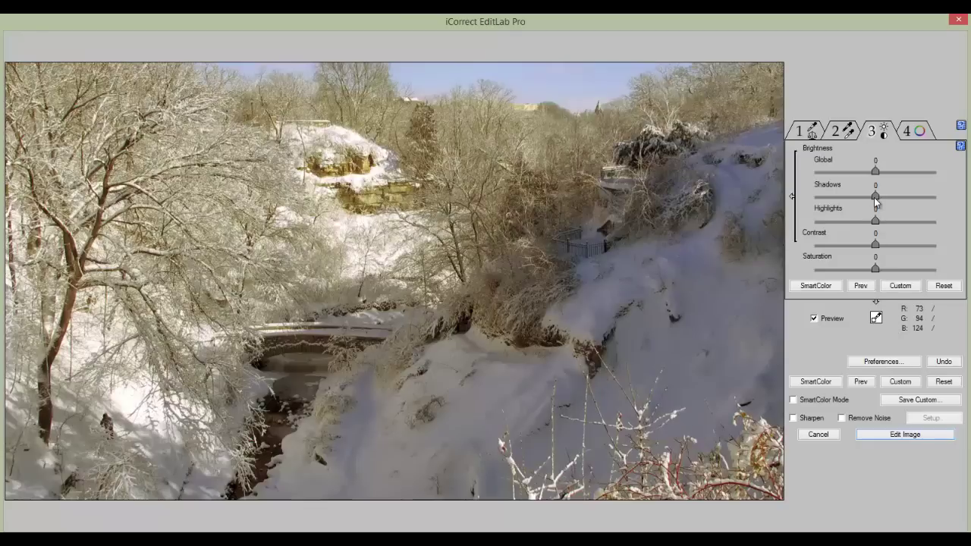
# Set Shadows +10, Highlights -18, Contrast +11 and Saturation +17, comparing against the original.
pyautogui.moveTo(876, 201); pyautogui.dragTo(885, 269)
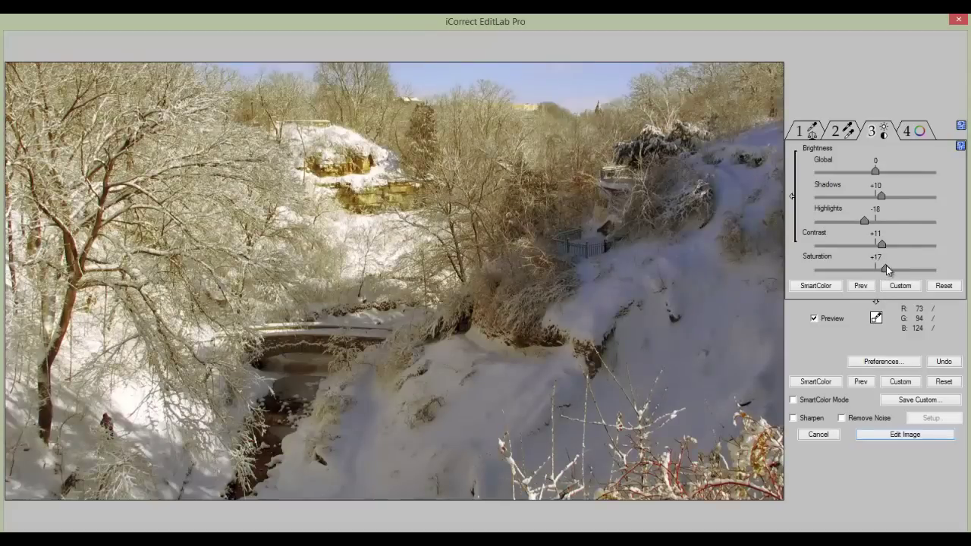
pyautogui.click(816, 319)
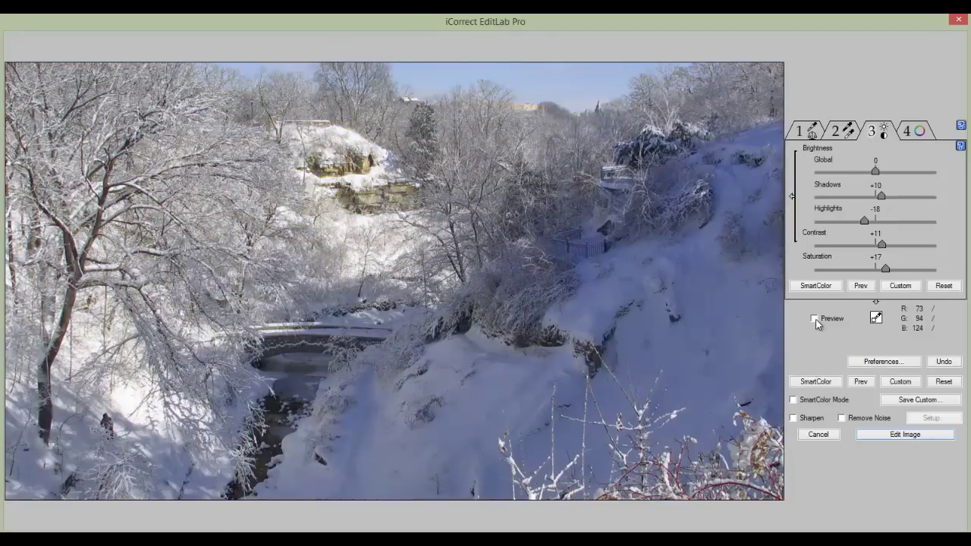
pyautogui.click(815, 320)
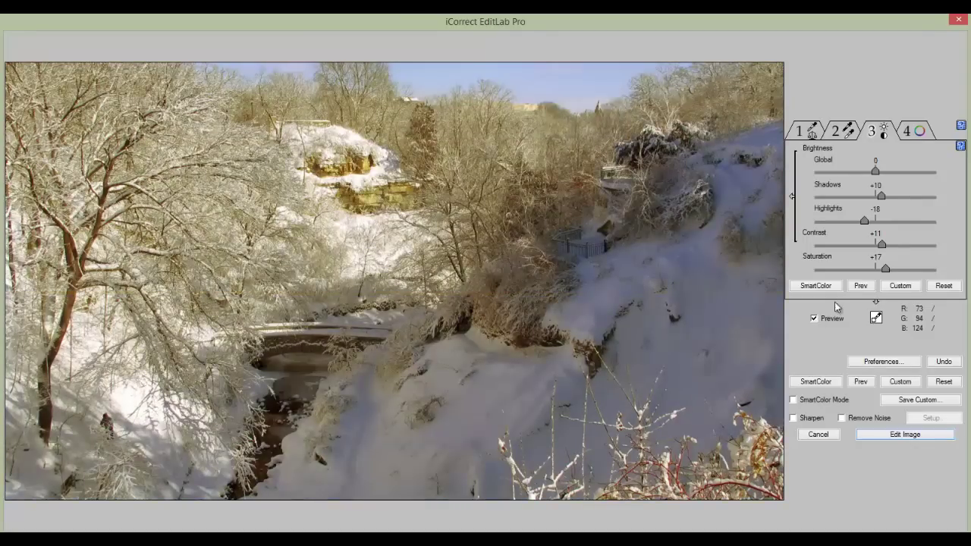
pyautogui.click(912, 131)
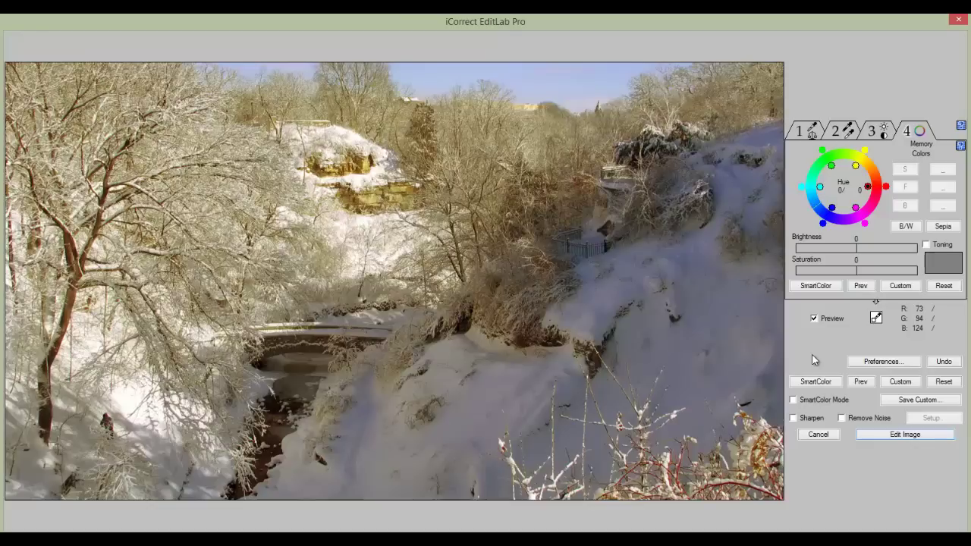
# Sample the sky as a blue-sky memory color (hue 213) with brightness -2 and saturation +8.
pyautogui.click(422, 72)
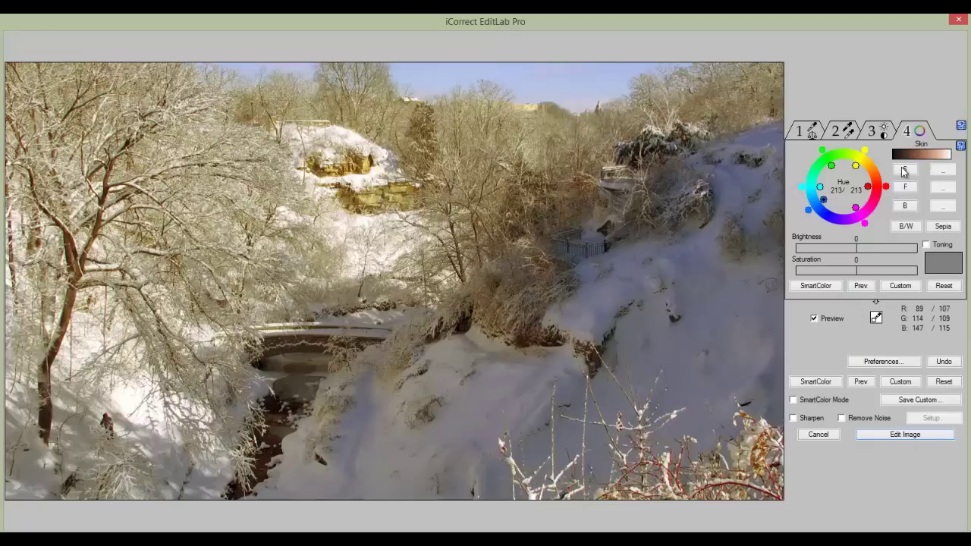
pyautogui.click(908, 209)
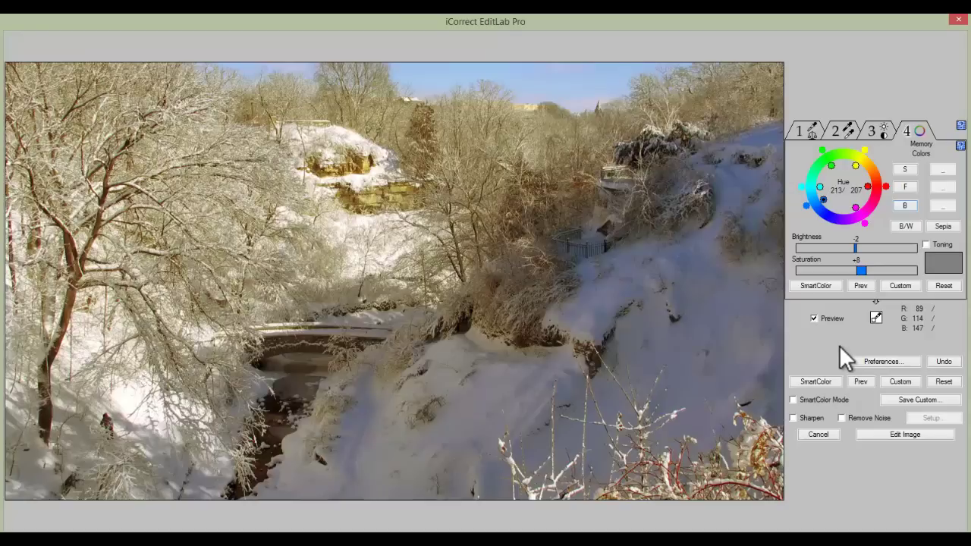
# Sample the orange rock (hue 41) and set its brightness -4 and saturation +8.
pyautogui.click(369, 207)
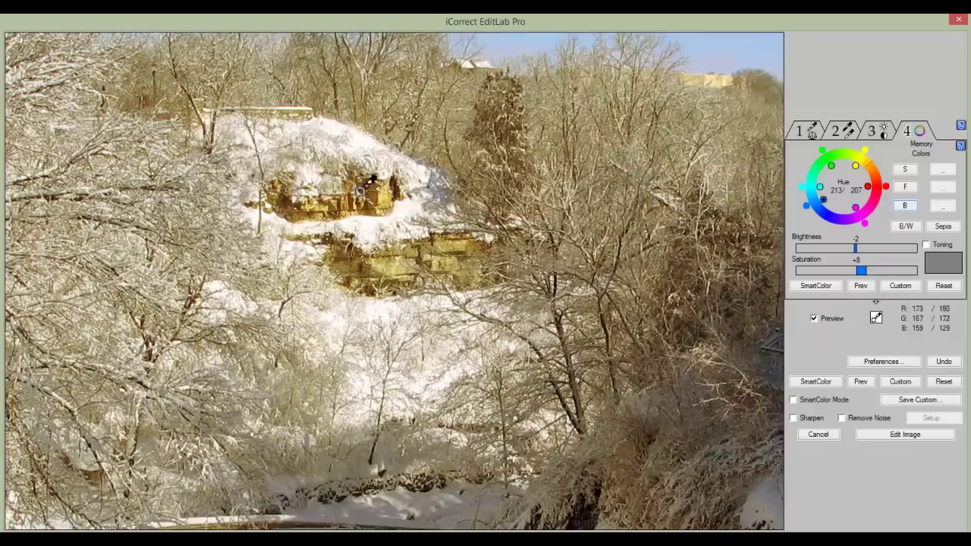
pyautogui.click(389, 191)
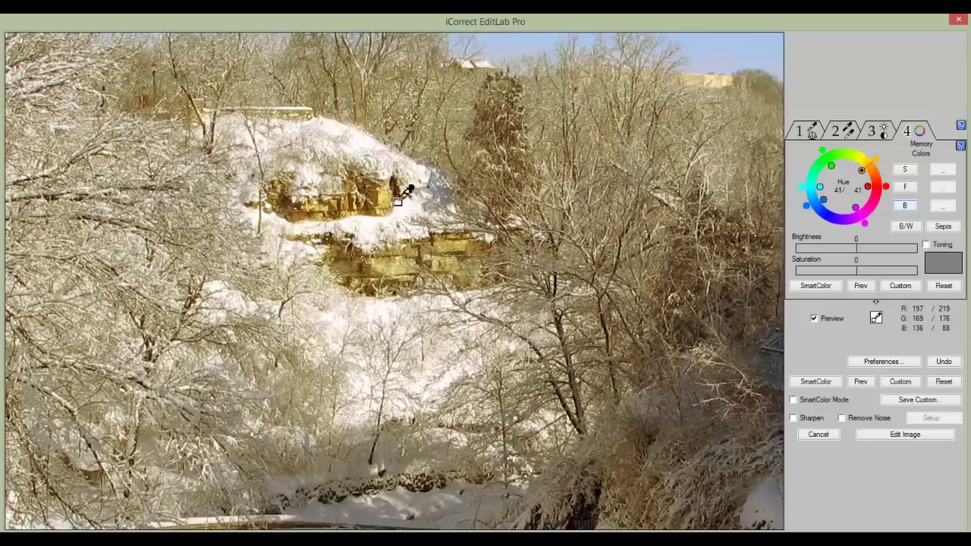
pyautogui.moveTo(858, 273); pyautogui.dragTo(859, 273)
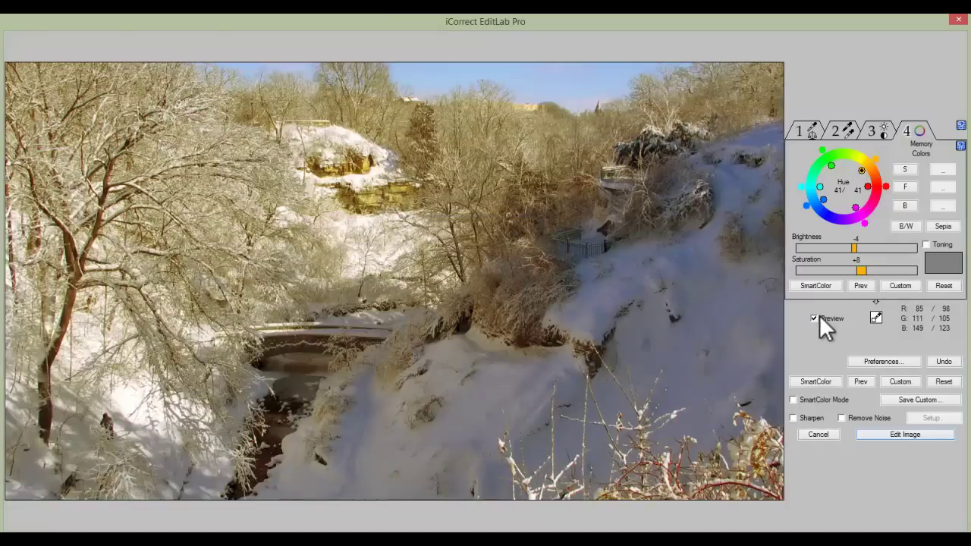
# Compare with the original, enable Sharpen, and apply the edits to the photo.
pyautogui.click(811, 318)
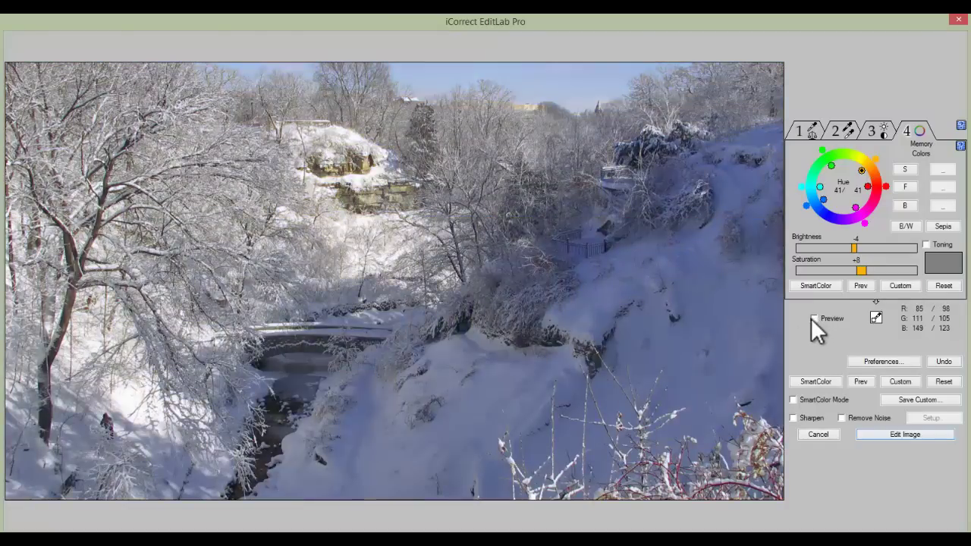
pyautogui.click(811, 318)
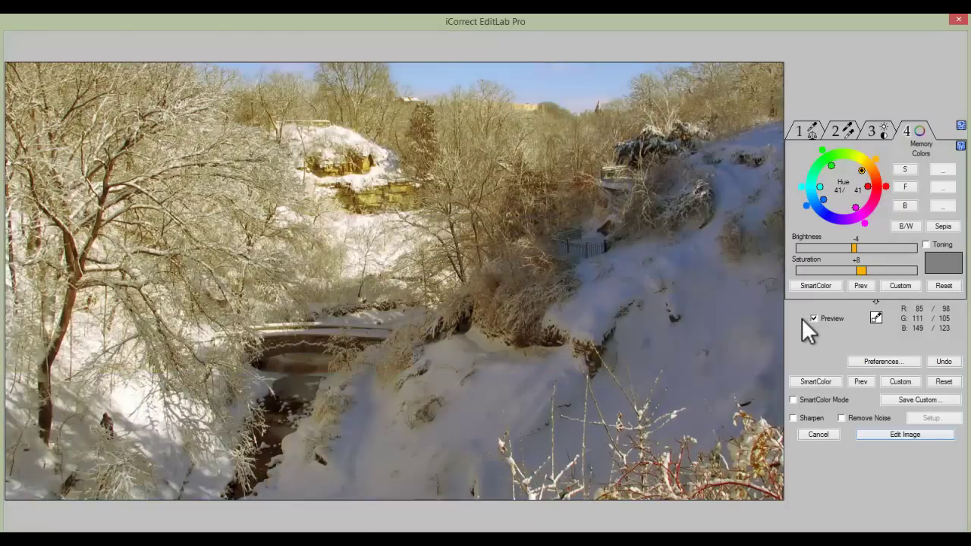
pyautogui.click(793, 418)
pyautogui.click(899, 436)
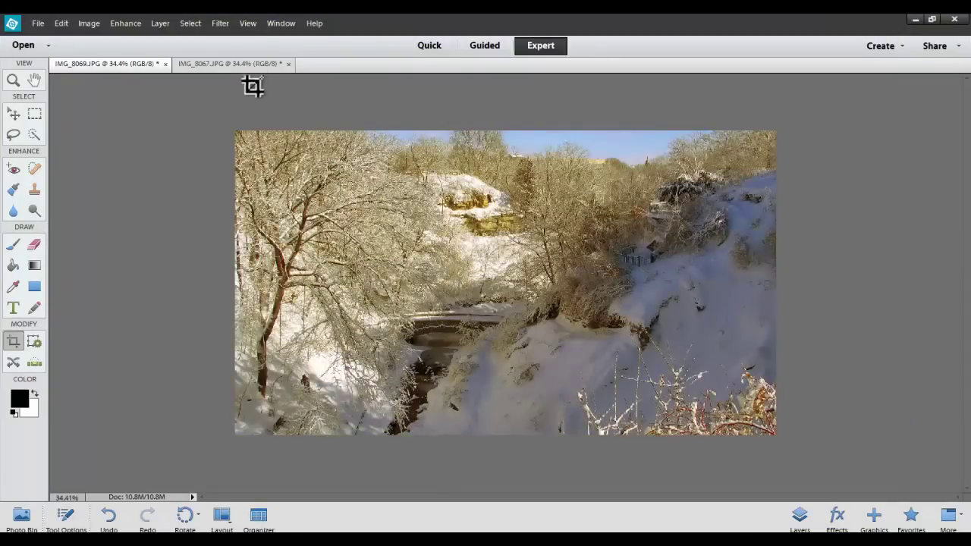
# Launch iCorrect EditLab Pro on IMG_8067 and neutralize the snow's blue cast.
pyautogui.click(214, 64)
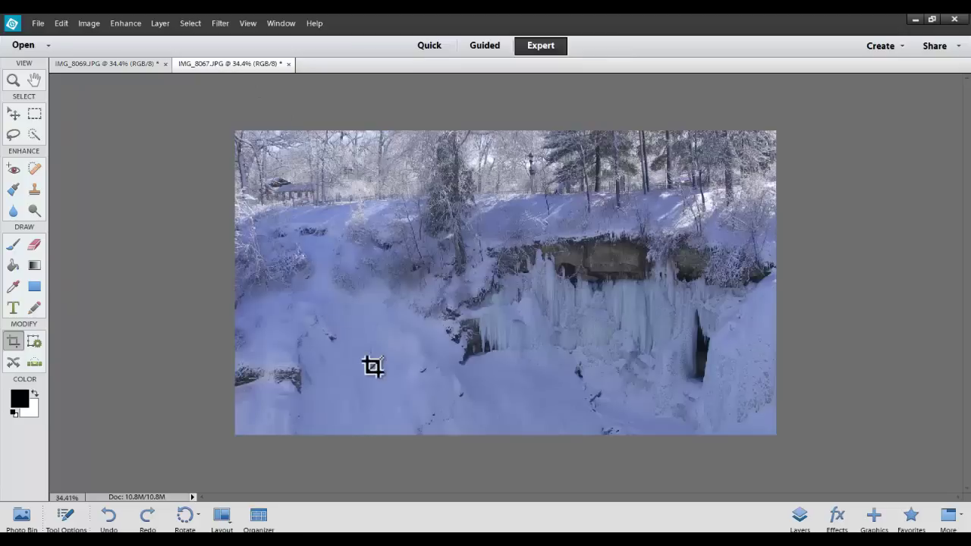
pyautogui.click(219, 24)
pyautogui.moveTo(243, 250)
pyautogui.click(383, 251)
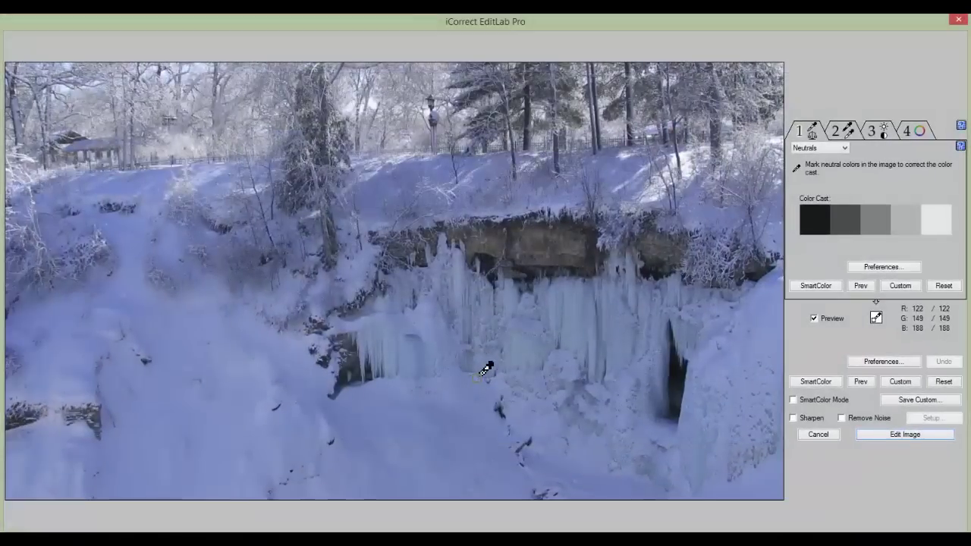
pyautogui.click(482, 372)
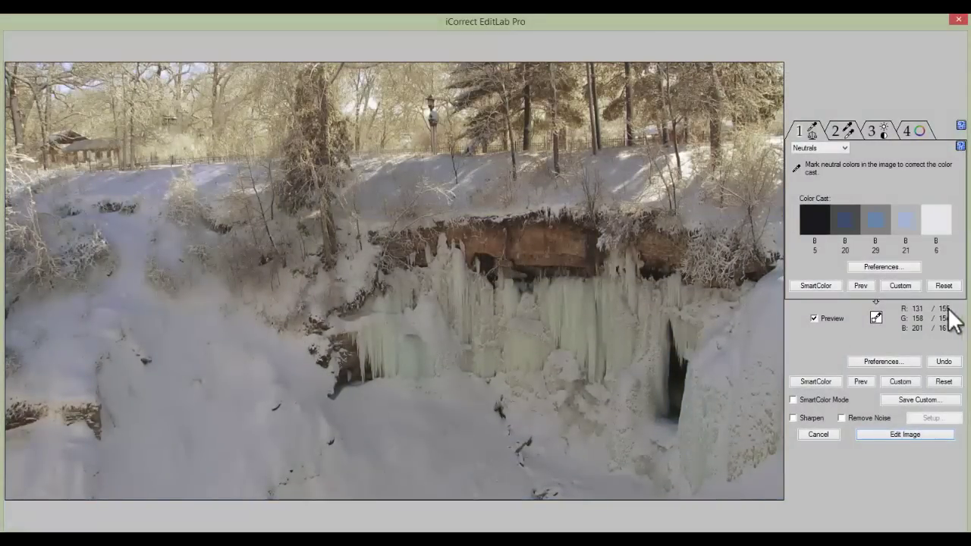
# Auto-correct IMG_8067's tonal levels and brighten its midtones.
pyautogui.click(850, 131)
pyautogui.click(825, 287)
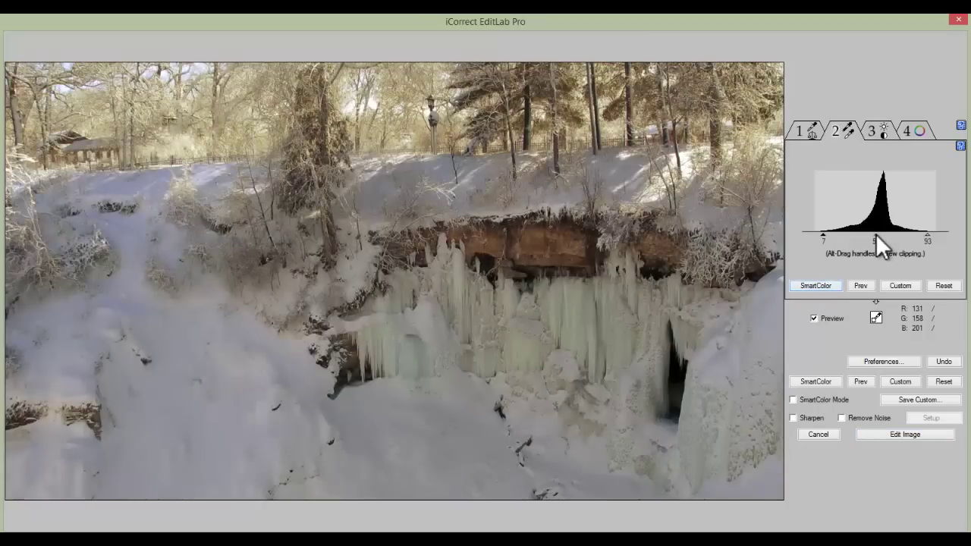
pyautogui.moveTo(876, 234); pyautogui.dragTo(871, 234)
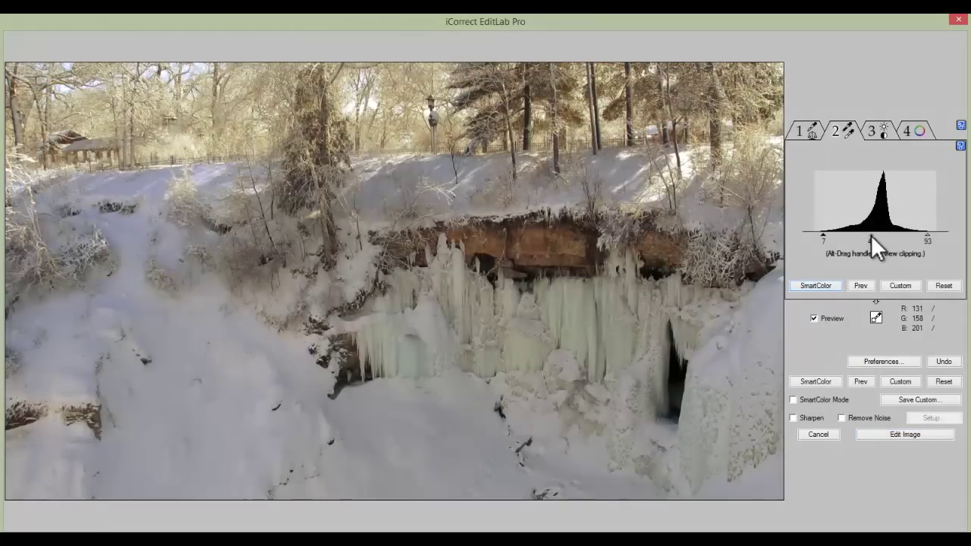
# Set Shadows +9, Highlights -7, Contrast +10 and Saturation +10, comparing against the original.
pyautogui.click(879, 137)
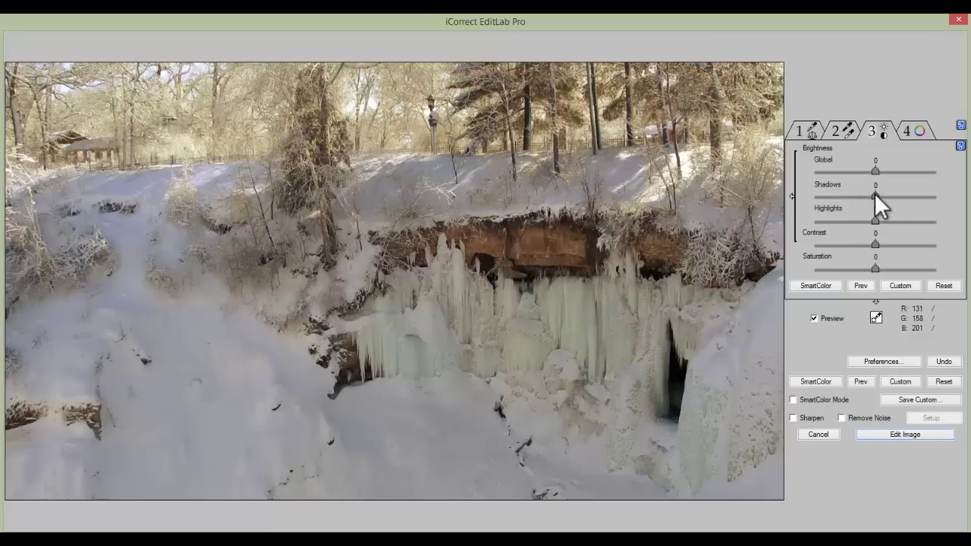
pyautogui.moveTo(878, 194); pyautogui.dragTo(876, 194)
pyautogui.moveTo(873, 223); pyautogui.dragTo(880, 244)
pyautogui.click(813, 318)
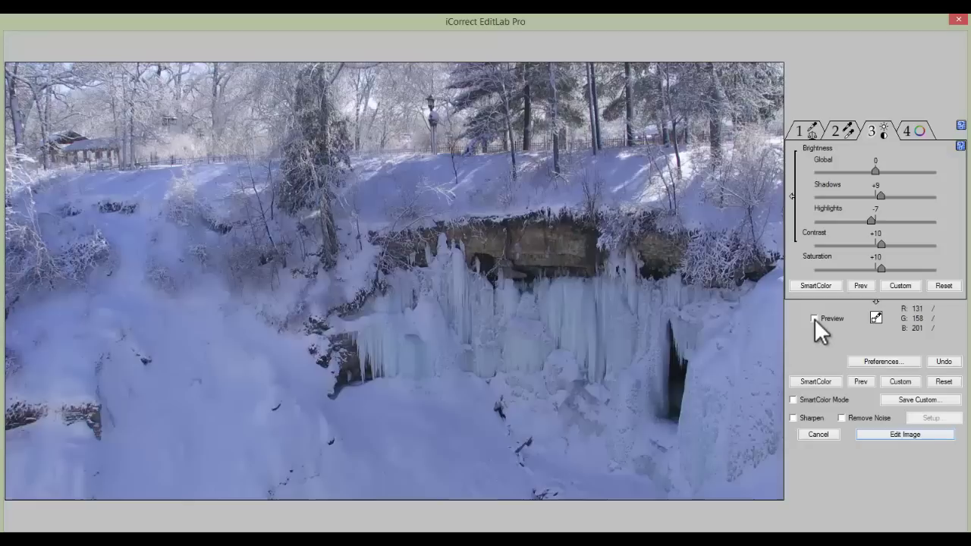
pyautogui.click(814, 318)
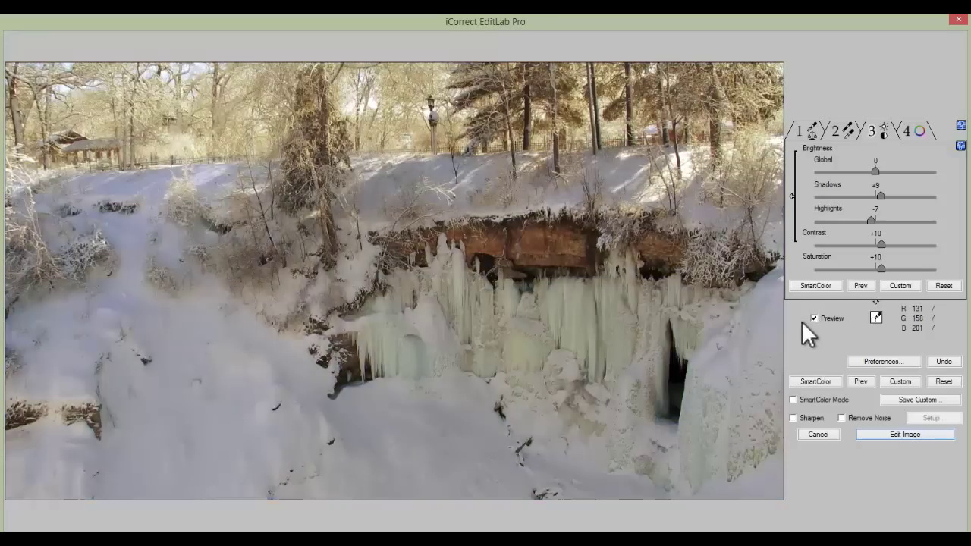
pyautogui.click(920, 130)
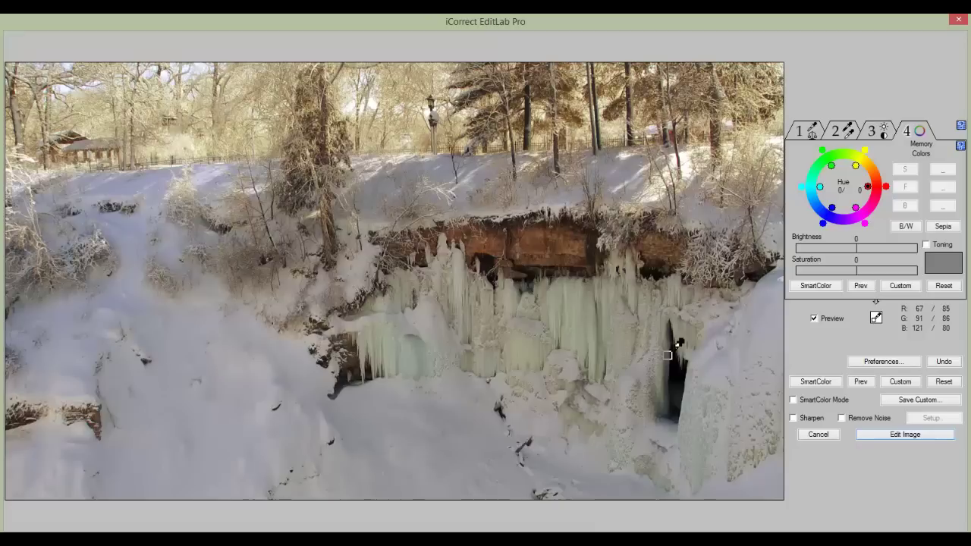
# Sample the blue snow (hue 202) and set its saturation +14 and brightness -5.
pyautogui.click(216, 65)
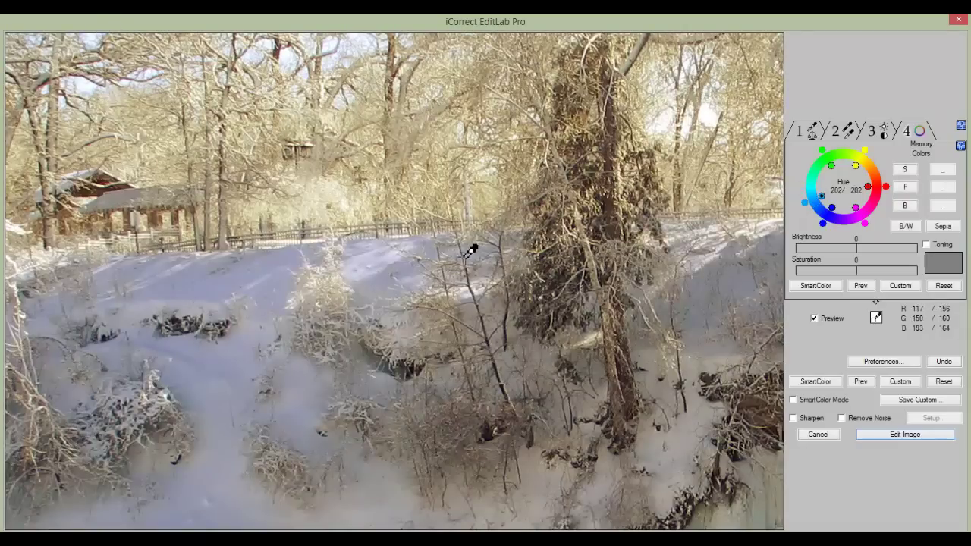
pyautogui.click(466, 258)
pyautogui.moveTo(865, 271); pyautogui.dragTo(873, 271)
pyautogui.moveTo(855, 248); pyautogui.dragTo(853, 249)
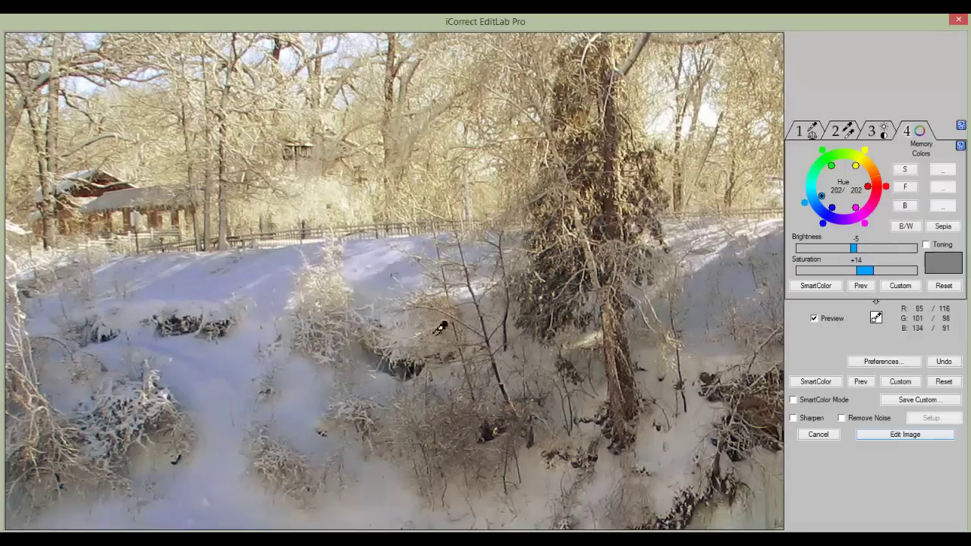
pyautogui.click(389, 320)
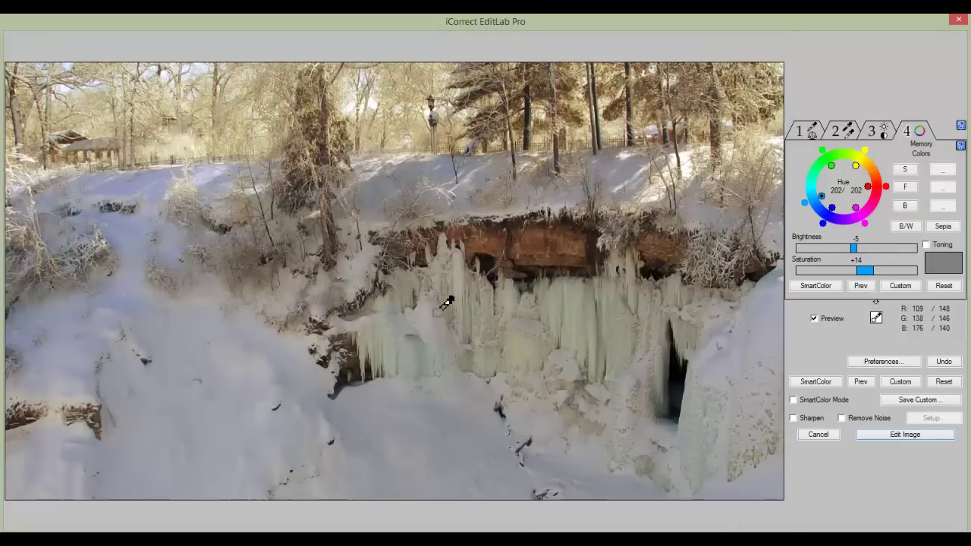
# Sample the orange rock ledge (hue 22) and give it brightness +11 and saturation +6.
pyautogui.click(485, 243)
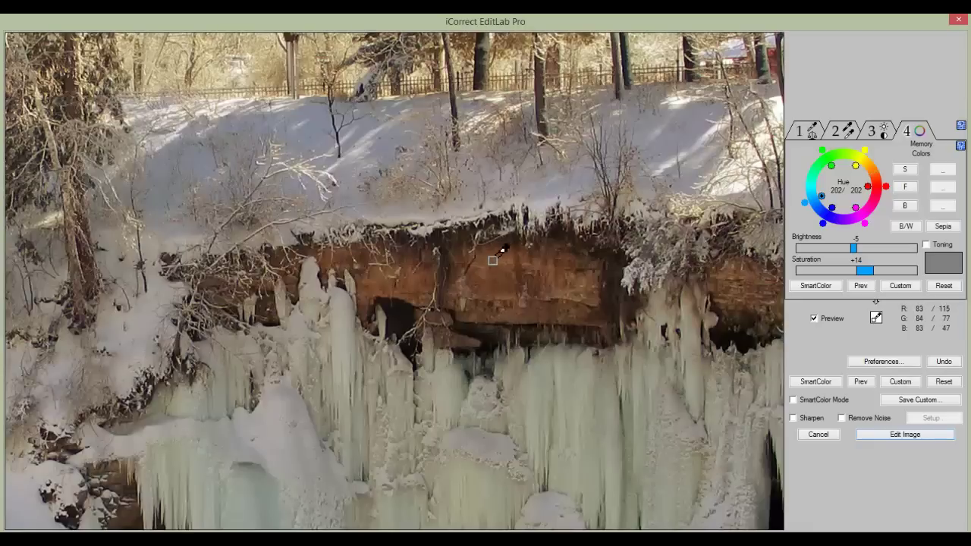
pyautogui.click(493, 247)
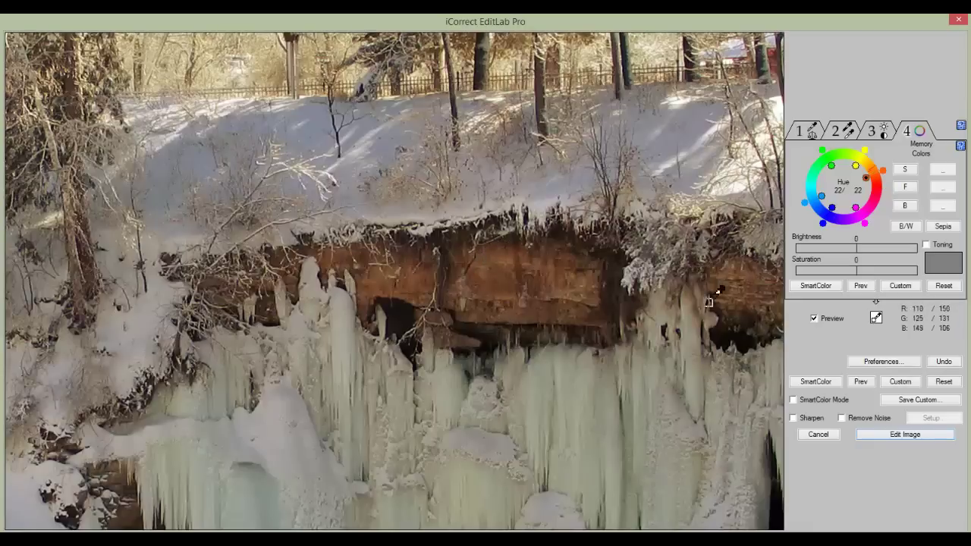
pyautogui.moveTo(860, 248); pyautogui.dragTo(869, 249)
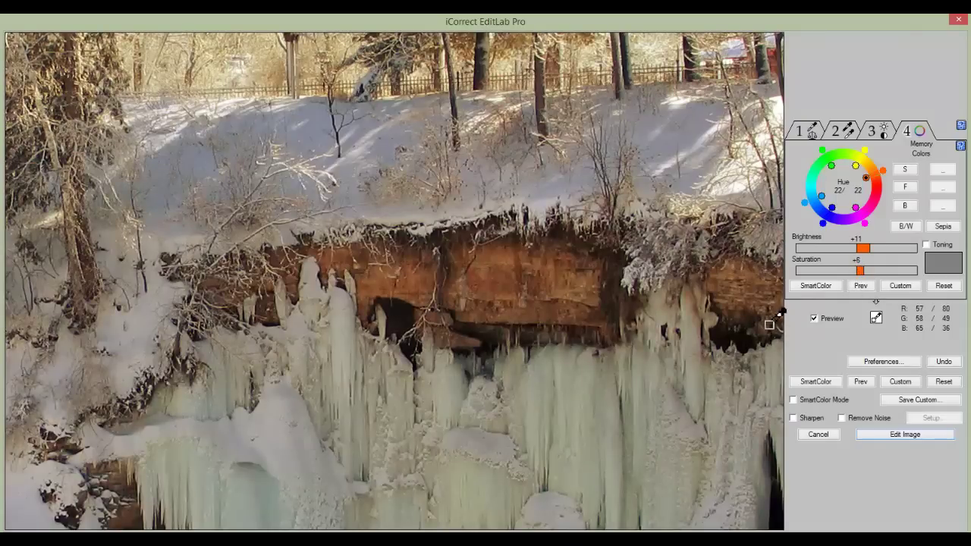
pyautogui.click(584, 308)
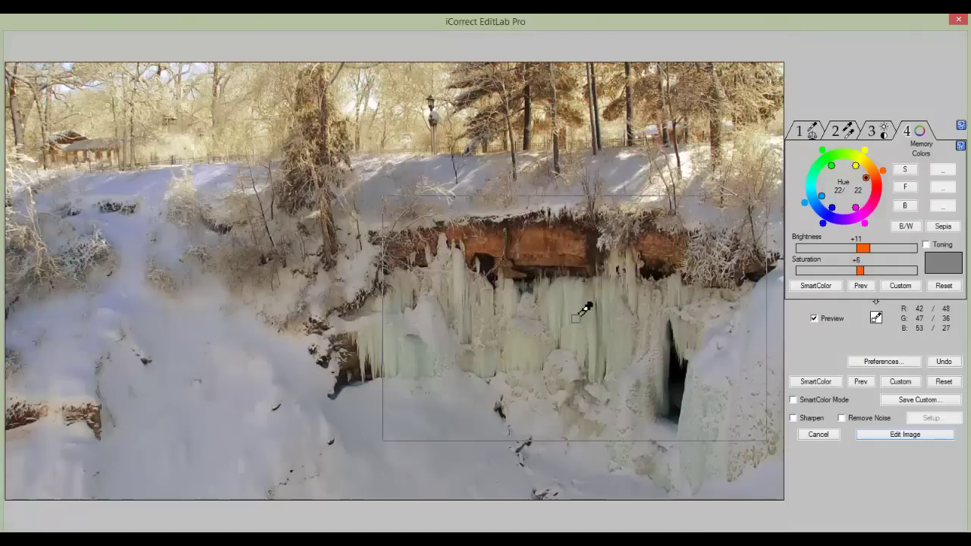
# Compare with the original, then preview IMG_8067 in black and white.
pyautogui.click(814, 319)
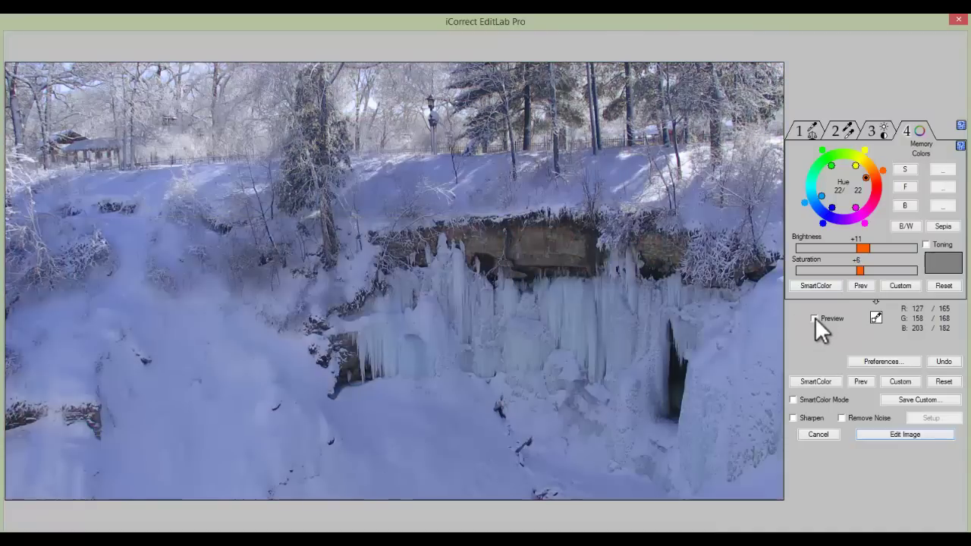
pyautogui.click(814, 319)
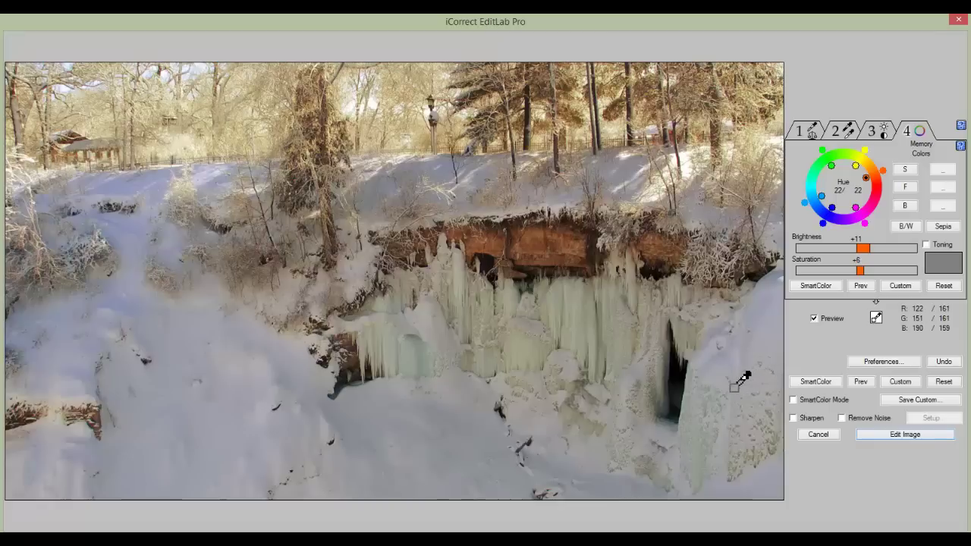
pyautogui.click(904, 225)
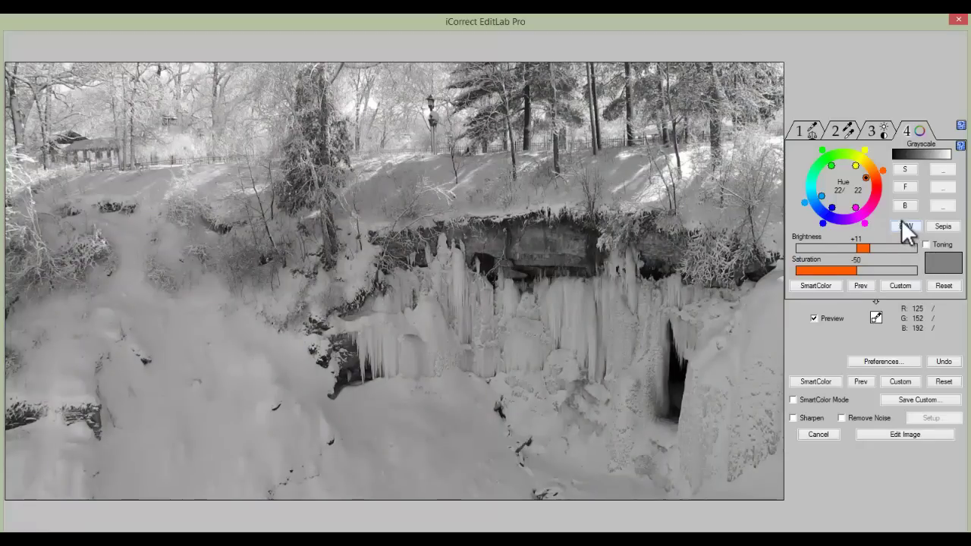
# Preview a sepia tone, then reset to the colour-corrected photo and compare with the original.
pyautogui.click(948, 231)
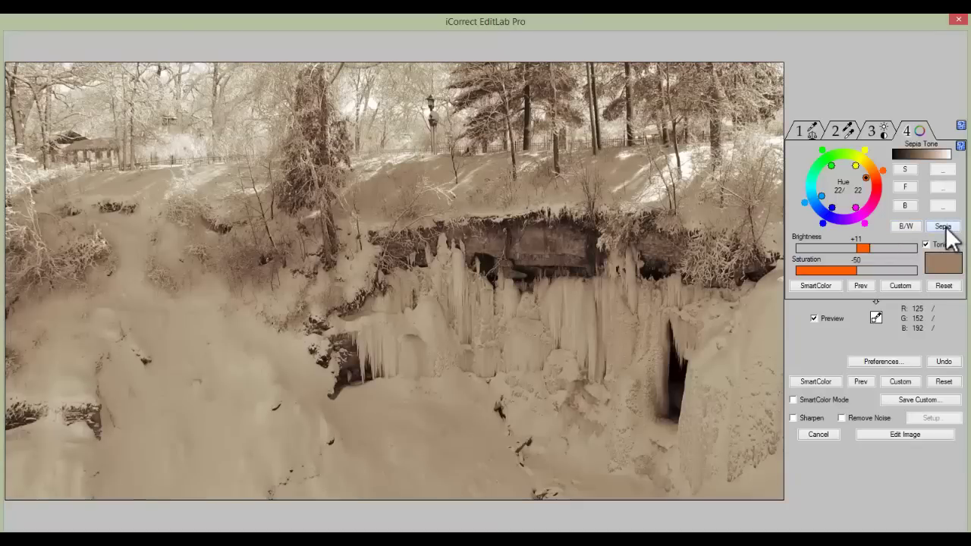
pyautogui.click(934, 286)
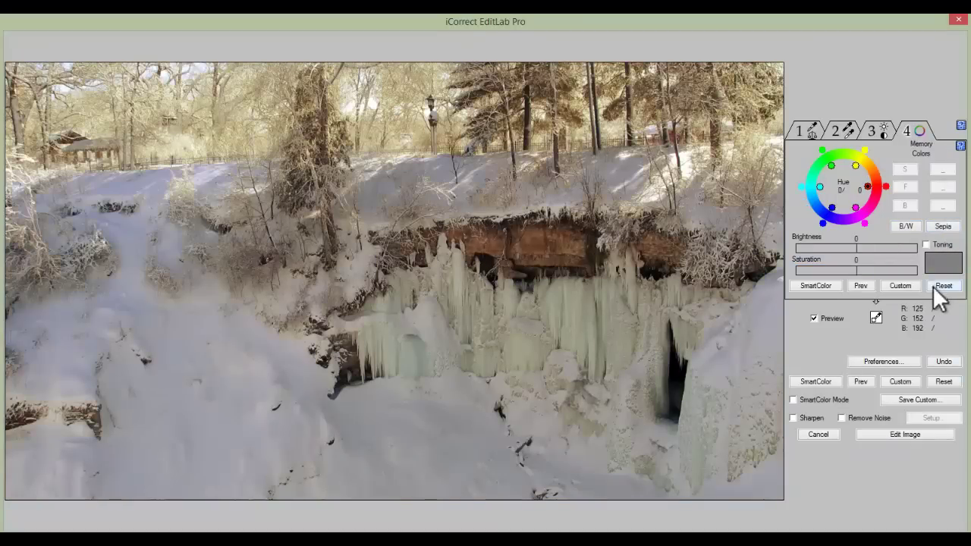
pyautogui.click(814, 319)
pyautogui.click(814, 319)
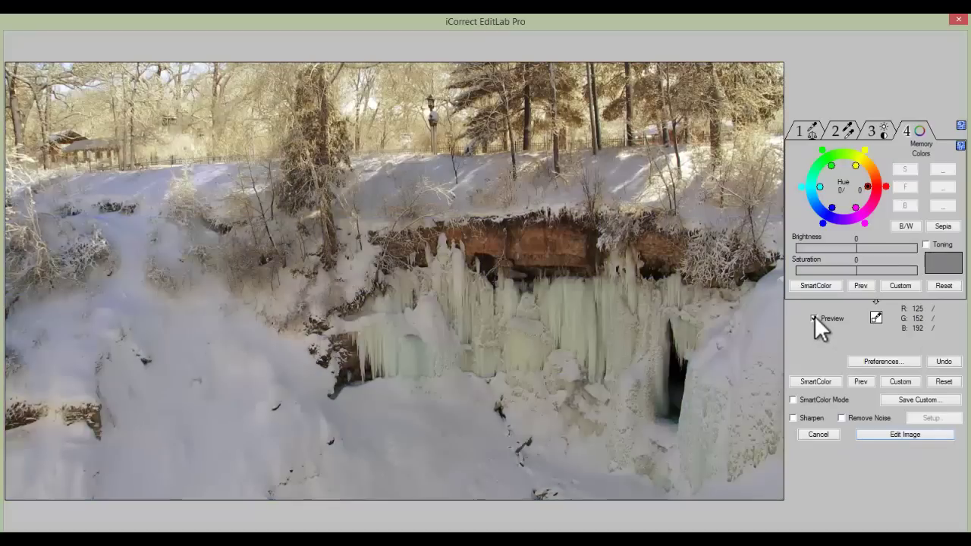
# Enable sharpening and apply the iCorrect warm correction to IMG_8067, returning to Photoshop Elements.
pyautogui.click(793, 418)
pyautogui.click(908, 433)
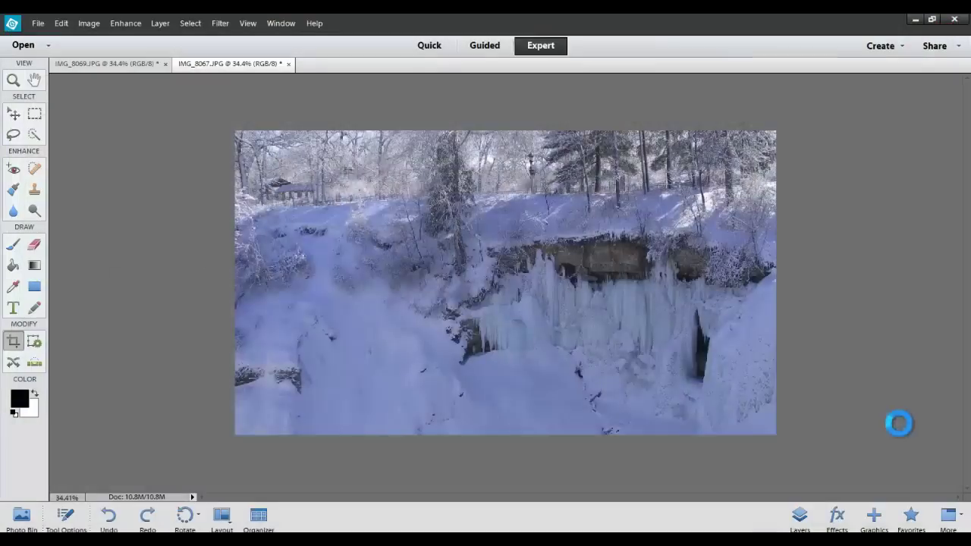